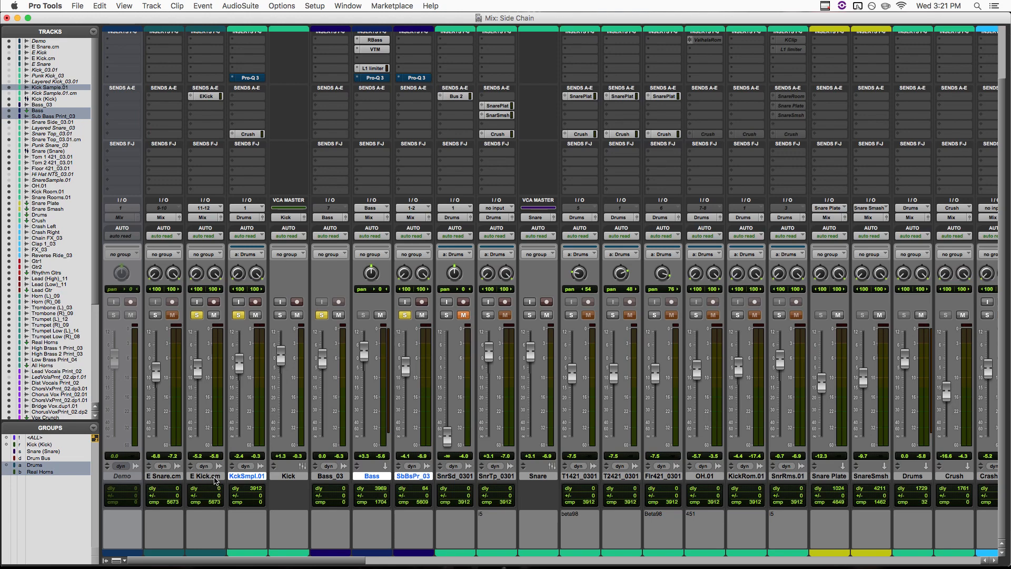
# Step: Play the song and audition the E Kick.cm, Kick Sample.01, Bass_03 and Sub Bass Print_03 tracks one at a time in solo
pyautogui.click(197, 315)
pyautogui.keyDown('super'); pyautogui.click(197, 315); pyautogui.keyUp('super')
pyautogui.press('space')
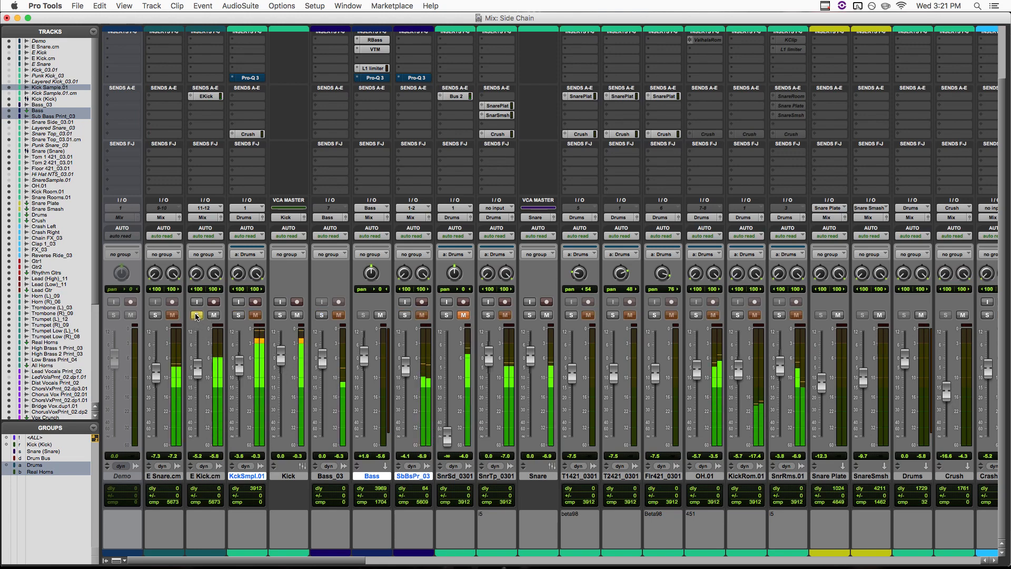
pyautogui.click(196, 315)
pyautogui.click(239, 315)
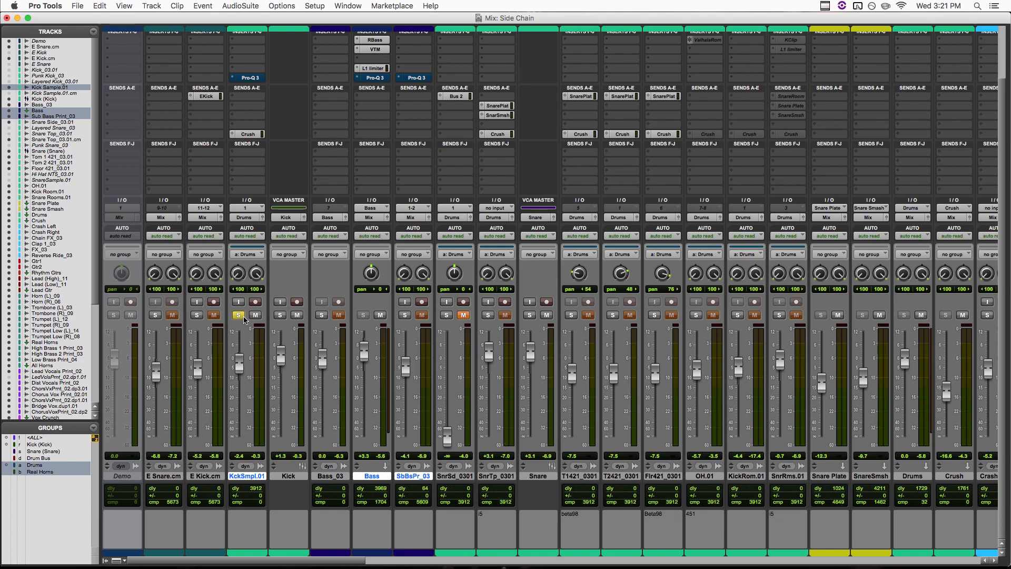
pyautogui.click(320, 316)
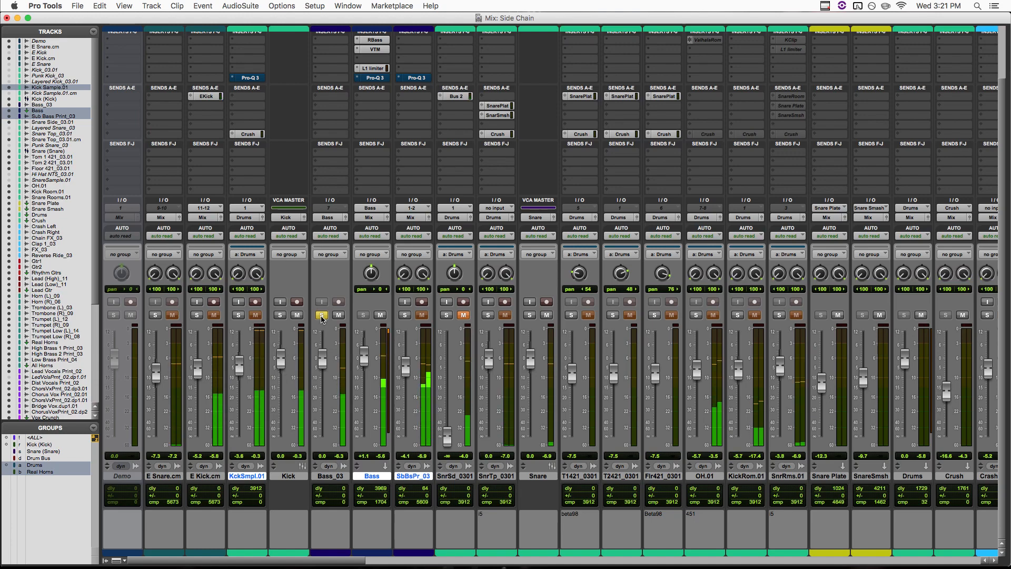
pyautogui.click(322, 315)
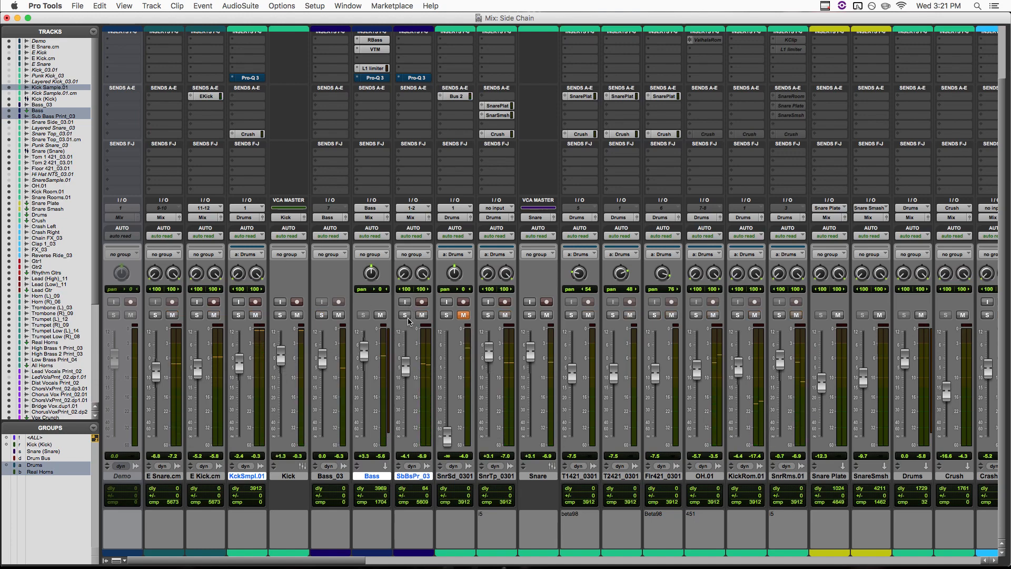
pyautogui.click(405, 315)
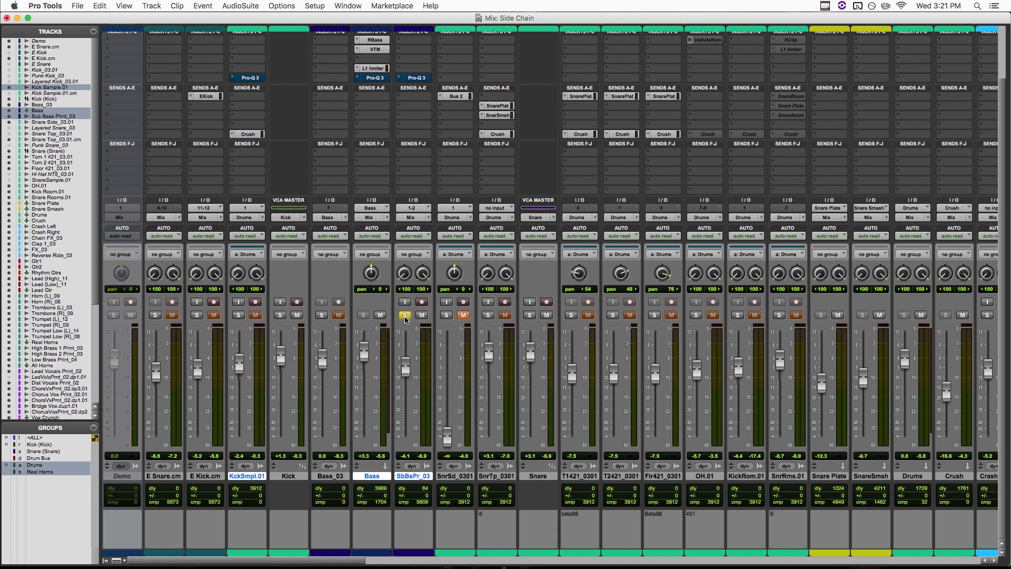
# Step: Solo Bass_03, Kick Sample.01 and E Kick.cm together with the Sub Bass Print_03 track
pyautogui.click(322, 315)
pyautogui.click(238, 314)
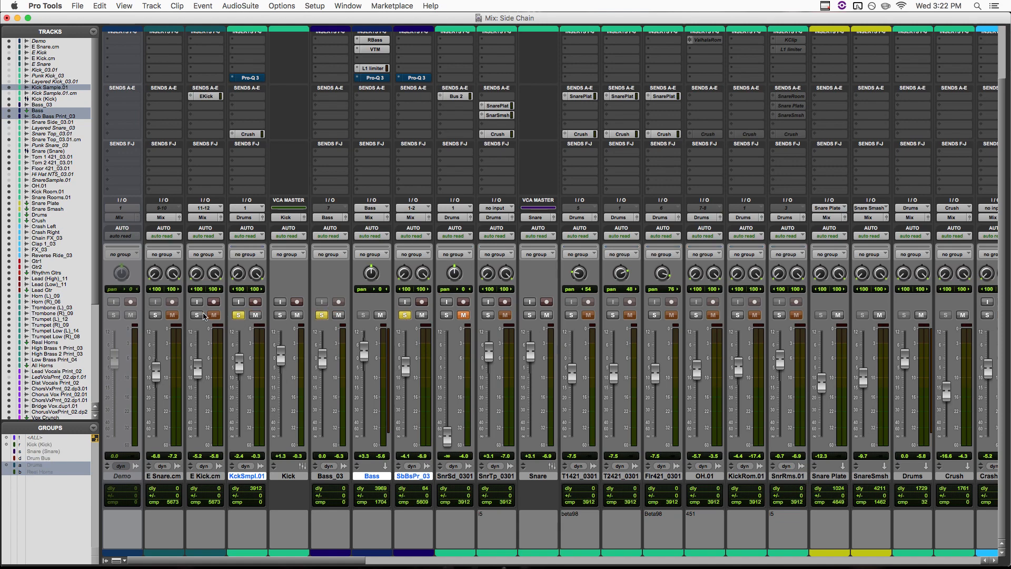
pyautogui.click(196, 315)
# Step: Compare the kick and bass waveforms around bars 68 to 70 in the Edit window, and return to the Mix window
pyautogui.press('super+equal')
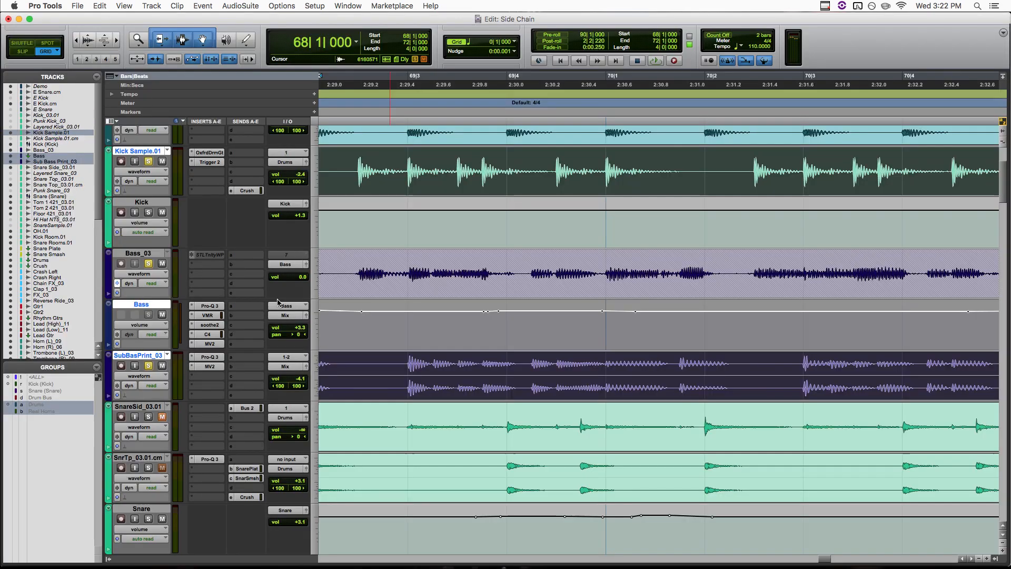
pyautogui.scroll(4, 496, 189)
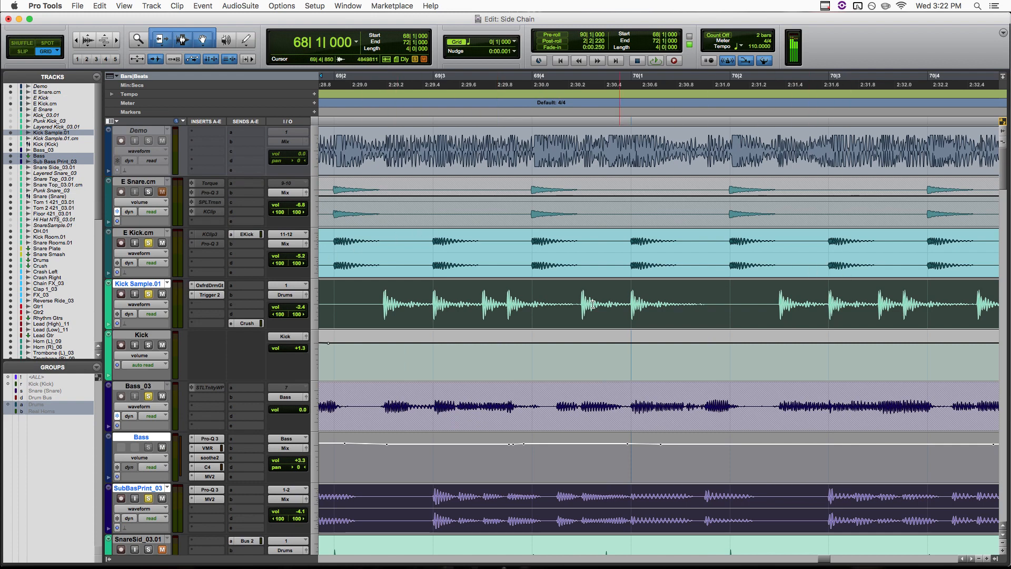
pyautogui.hscroll(-5, 624, 279)
pyautogui.hscroll(5, 474, 283)
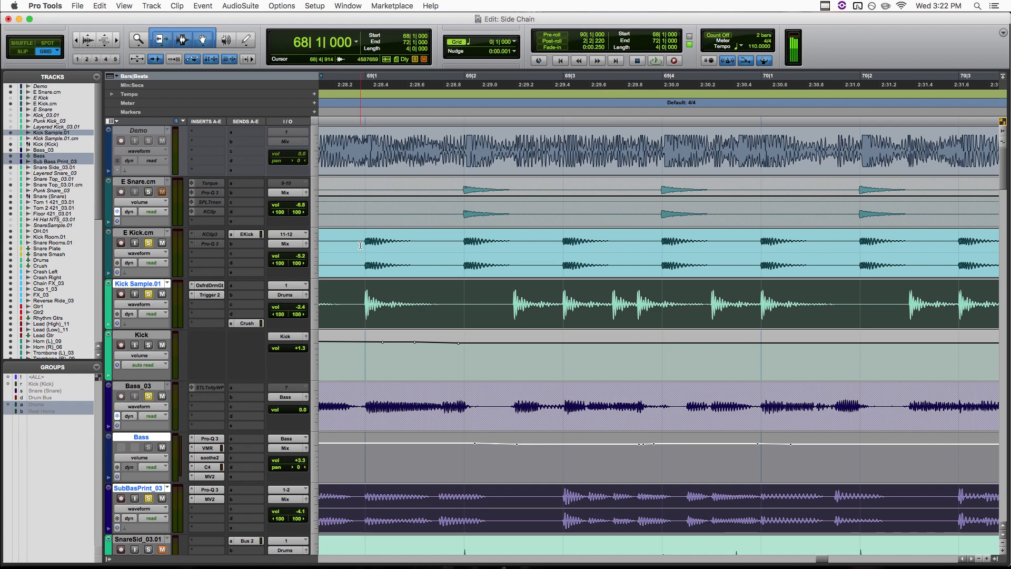
pyautogui.press('super+equal')
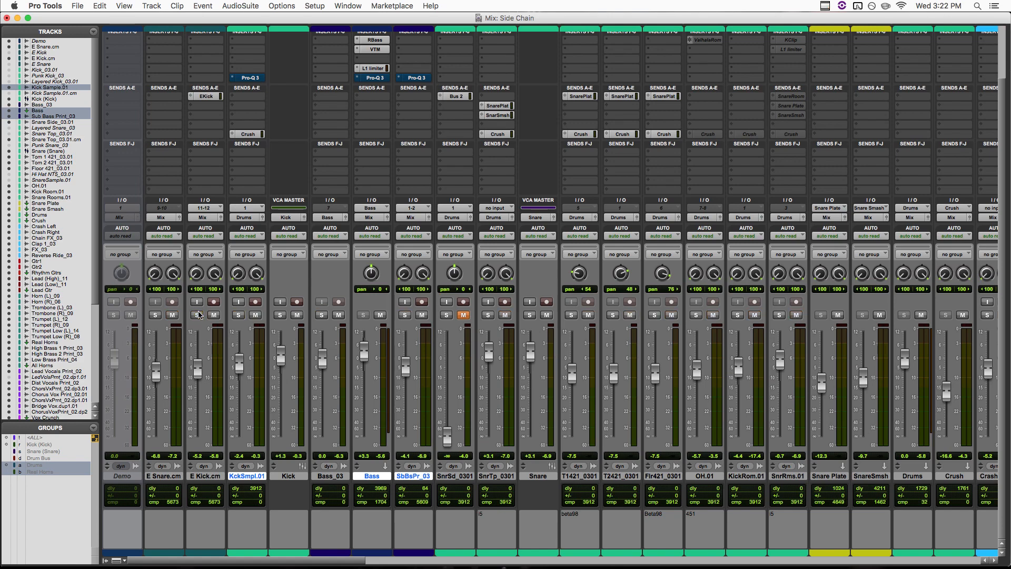
# Step: Solo E Kick.cm and inspect its pre-fader EKick send, closing the send window when finished
pyautogui.click(197, 315)
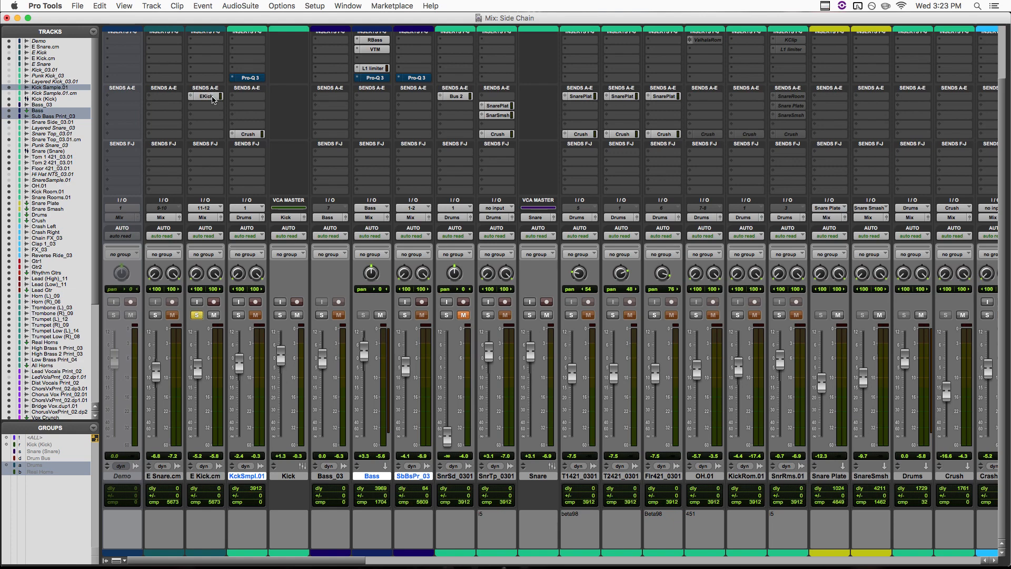
pyautogui.click(213, 97)
pyautogui.moveTo(242, 74); pyautogui.dragTo(376, 74)
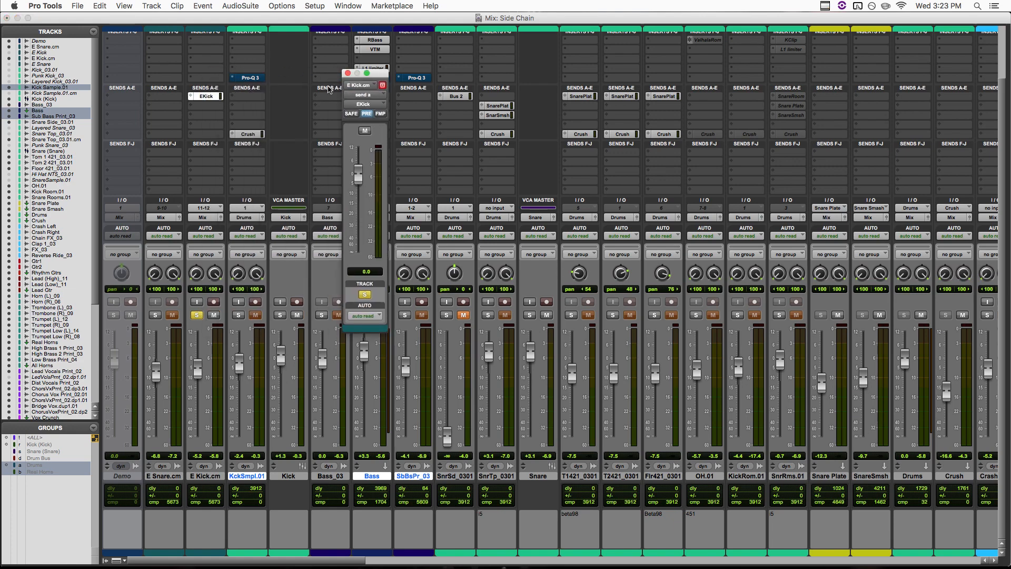
pyautogui.click(347, 73)
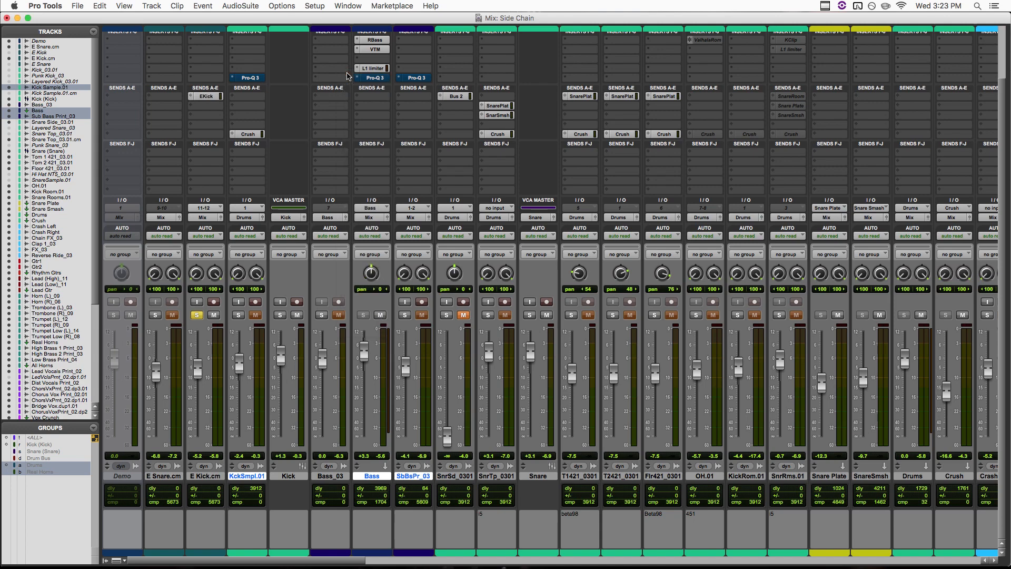
# Step: Solo the kick sample track as well, open its Pro-Q 3 and check the sidechain key input choices
pyautogui.click(239, 315)
pyautogui.click(251, 77)
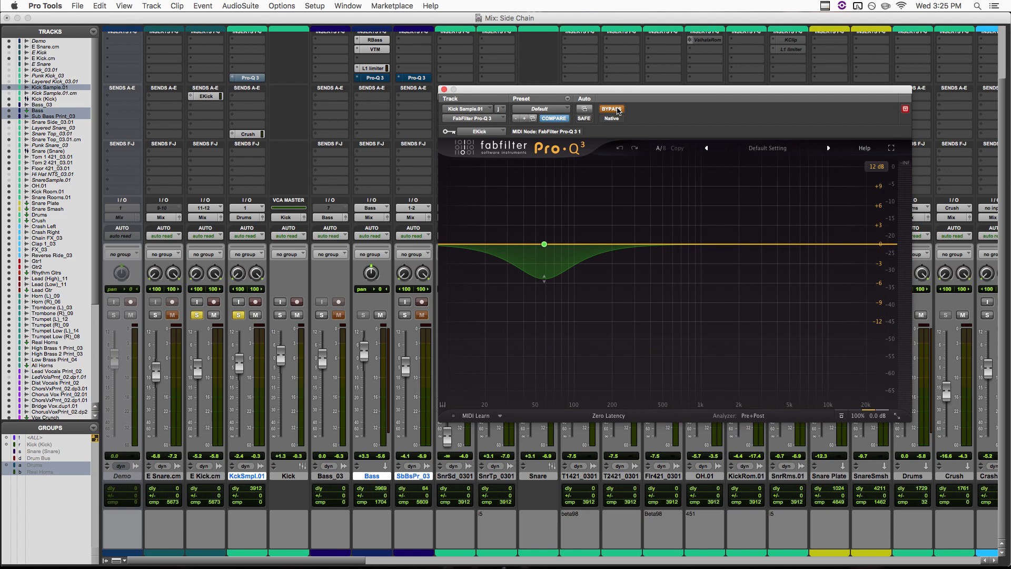
pyautogui.click(454, 132)
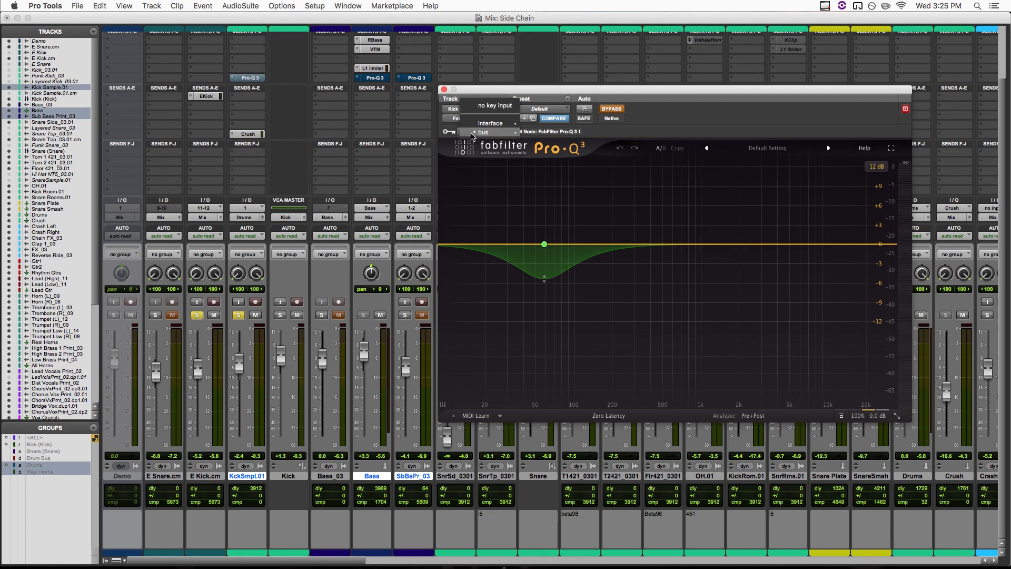
pyautogui.click(454, 132)
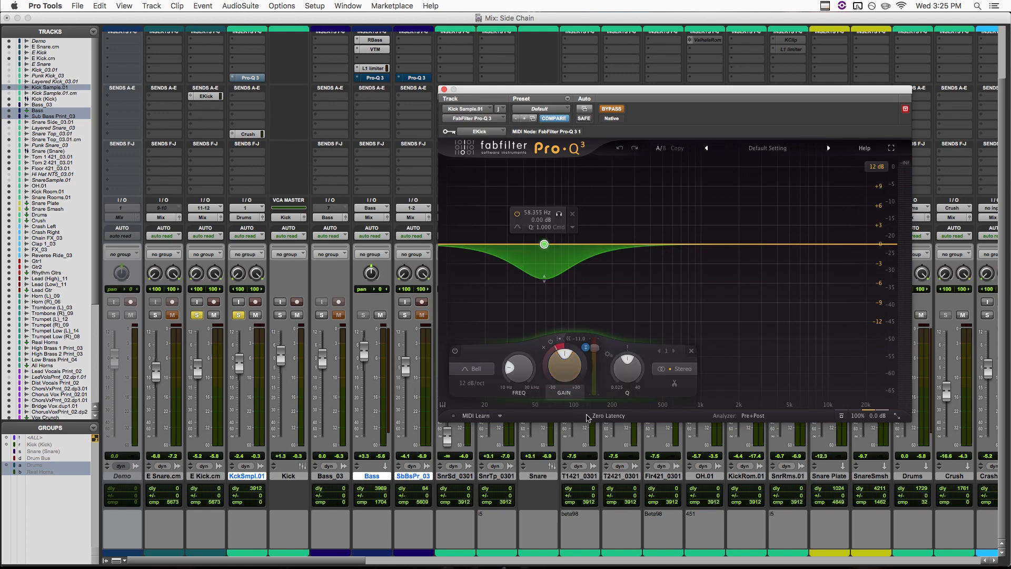
# Step: Toggle the band's automatic threshold on and back off, and play the kicks with the kick sample's Pro-Q 3 out of bypass
pyautogui.click(572, 340)
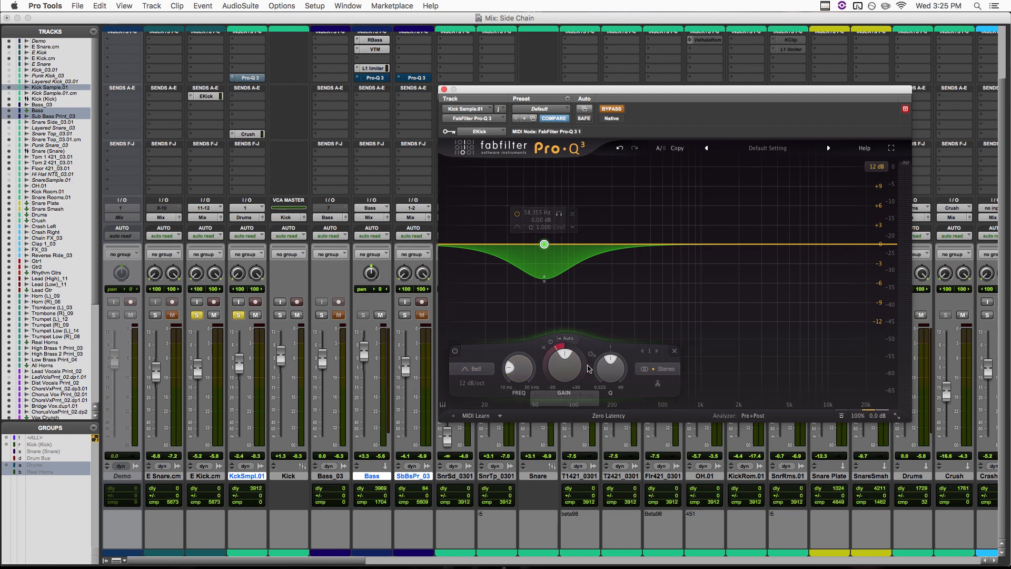
pyautogui.click(571, 339)
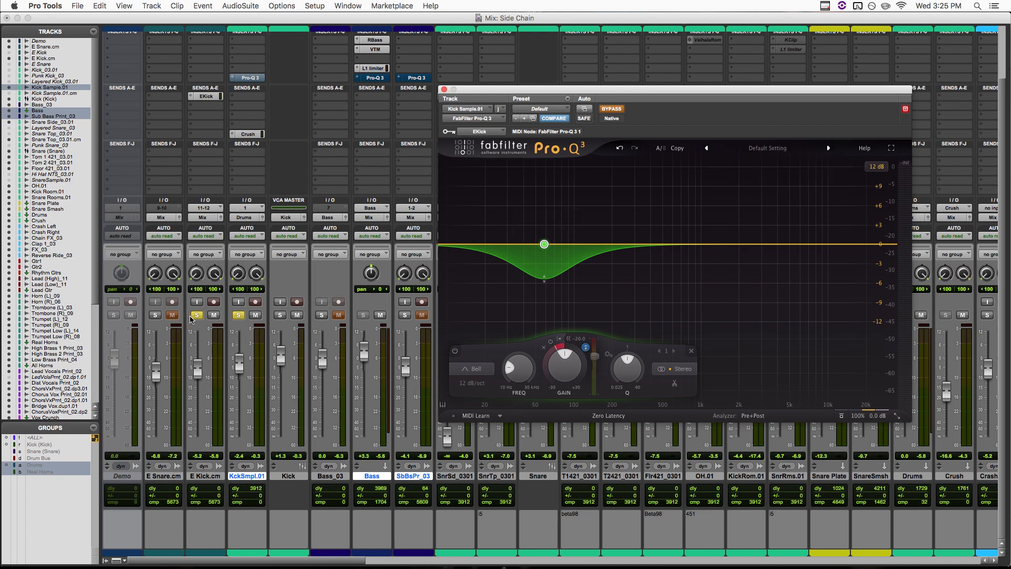
pyautogui.press('space')
pyautogui.click(611, 109)
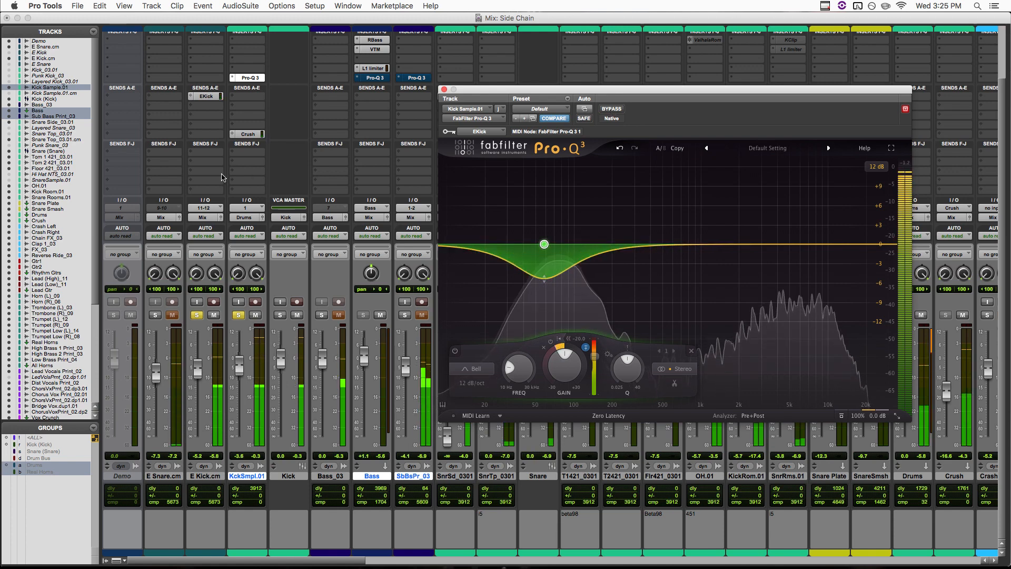
pyautogui.press('space')
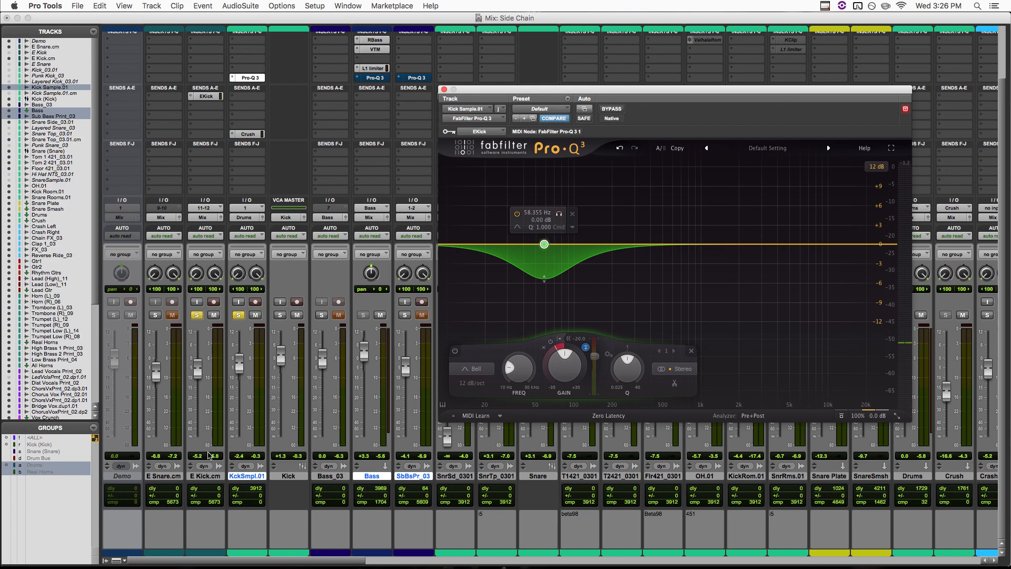
# Step: Play the soloed Kick Sample.01 track from bar 68 in the Edit window
pyautogui.press('super+equal')
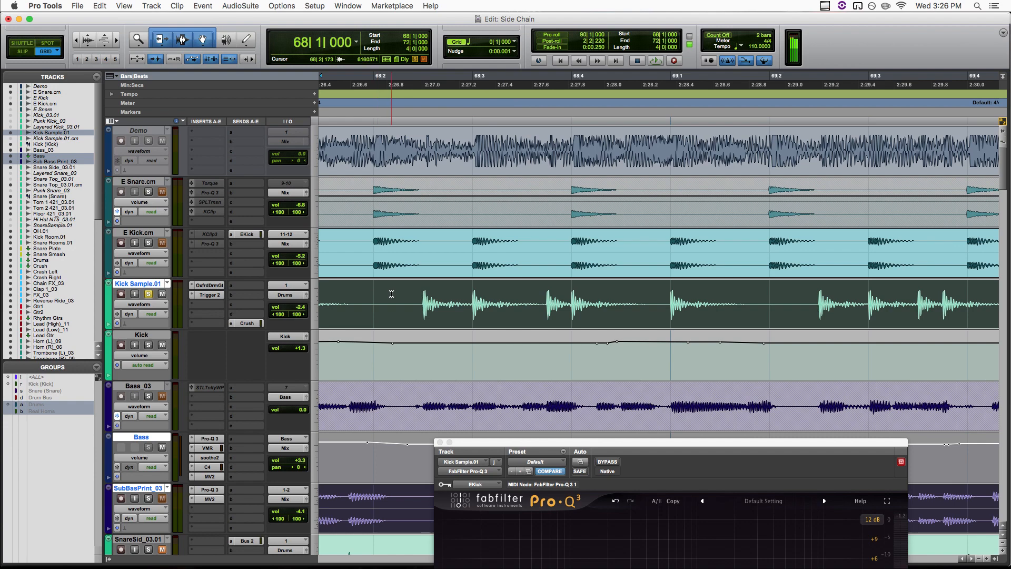
pyautogui.click(440, 303)
pyautogui.hscroll(-3, 353, 304)
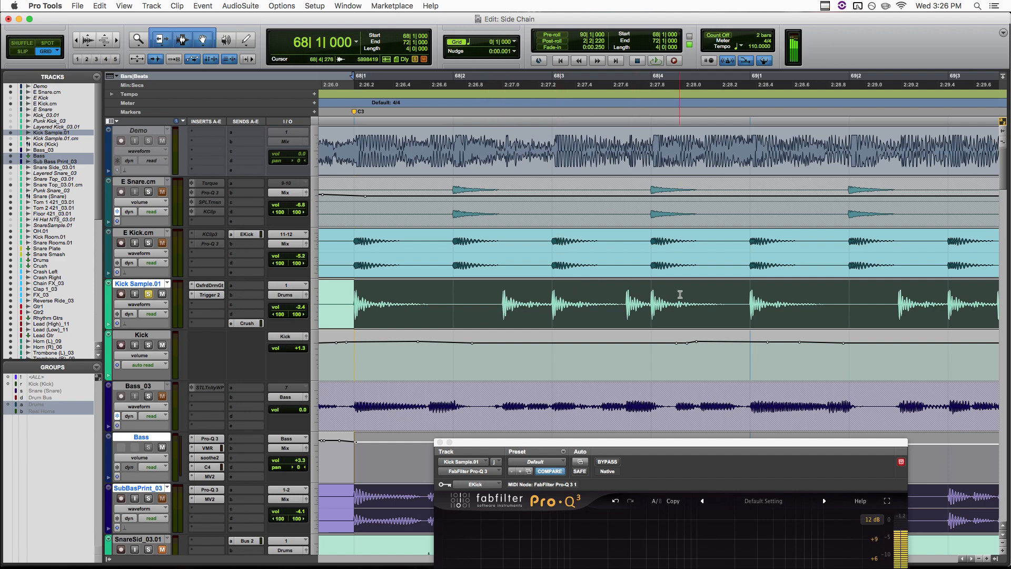
pyautogui.press('space')
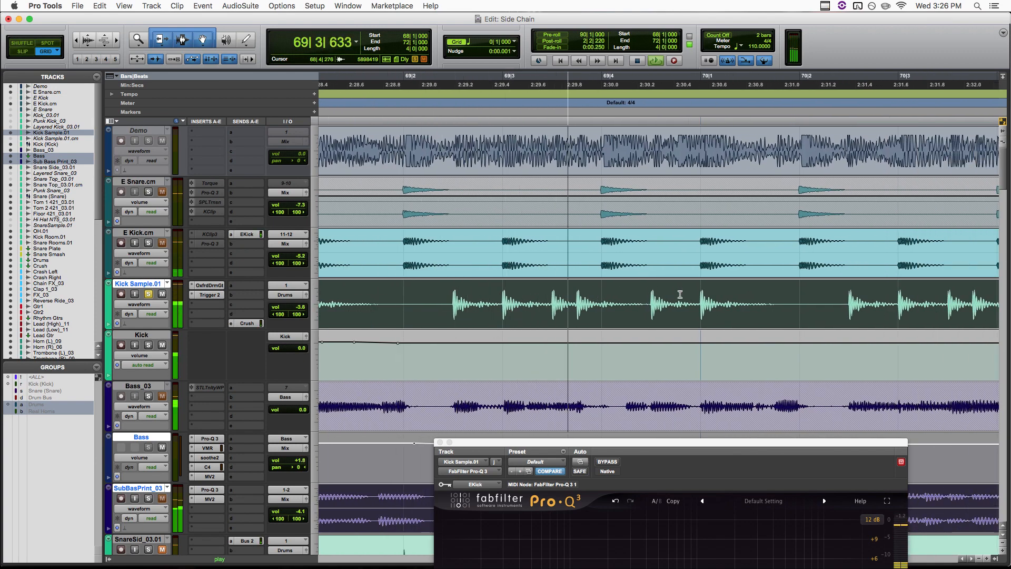
pyautogui.press('space')
# Step: Play Kick Sample.01 from 69|2, and extend the selection to 69|4 to play just that range
pyautogui.click(406, 291)
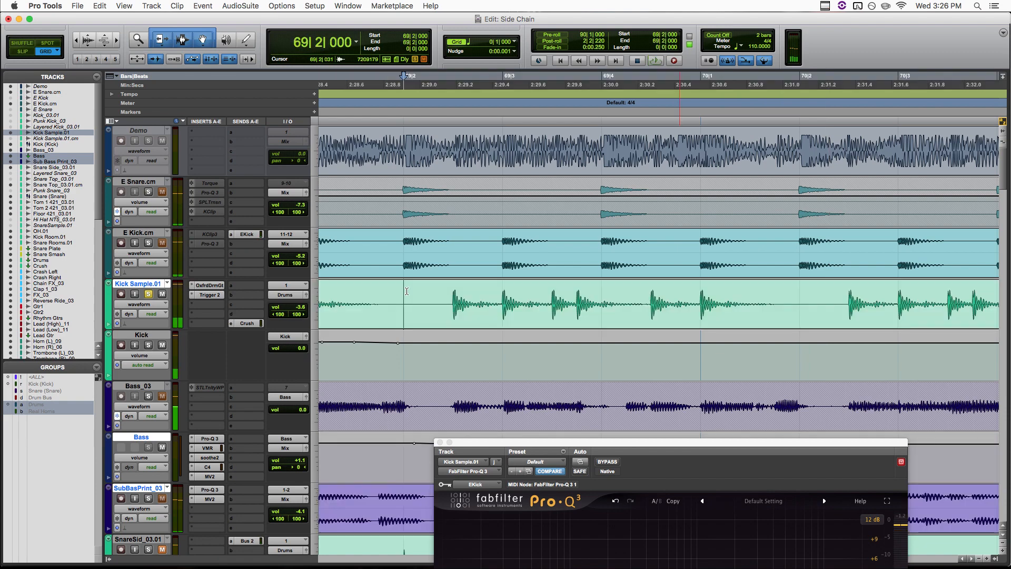
pyautogui.press('space')
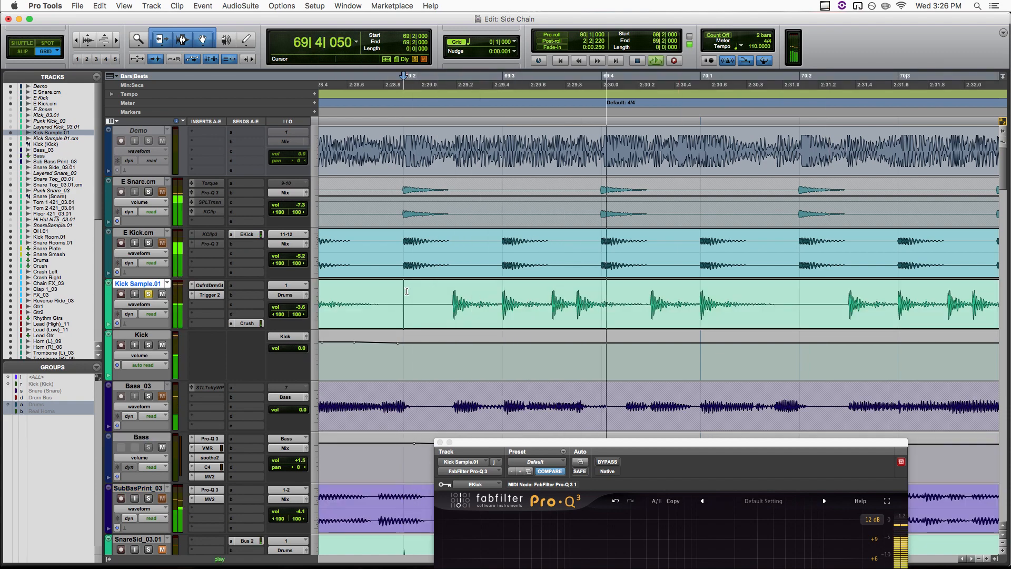
pyautogui.press('space')
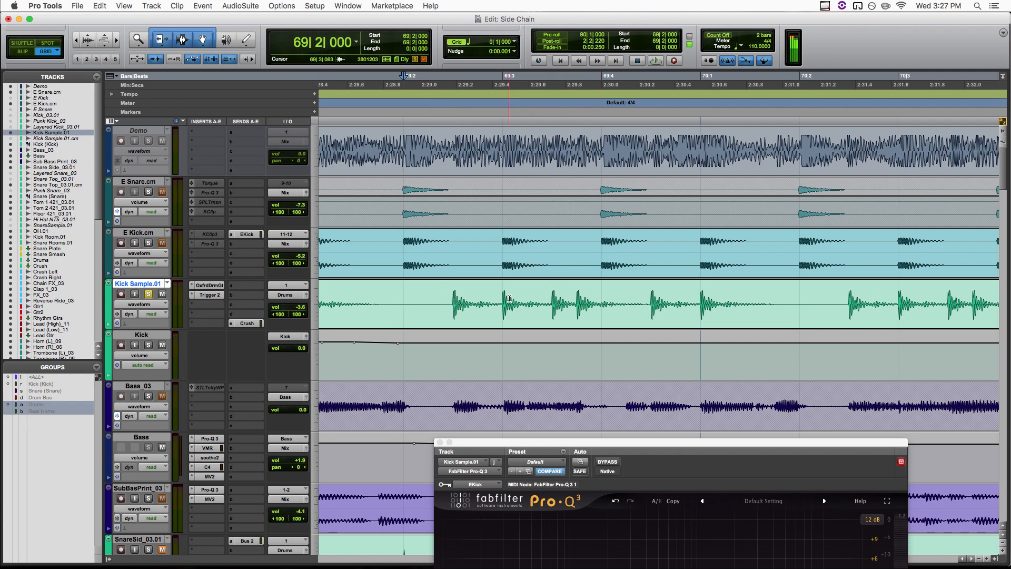
pyautogui.keyDown('shift'); pyautogui.click(605, 296); pyautogui.keyUp('shift')
pyautogui.press('space')
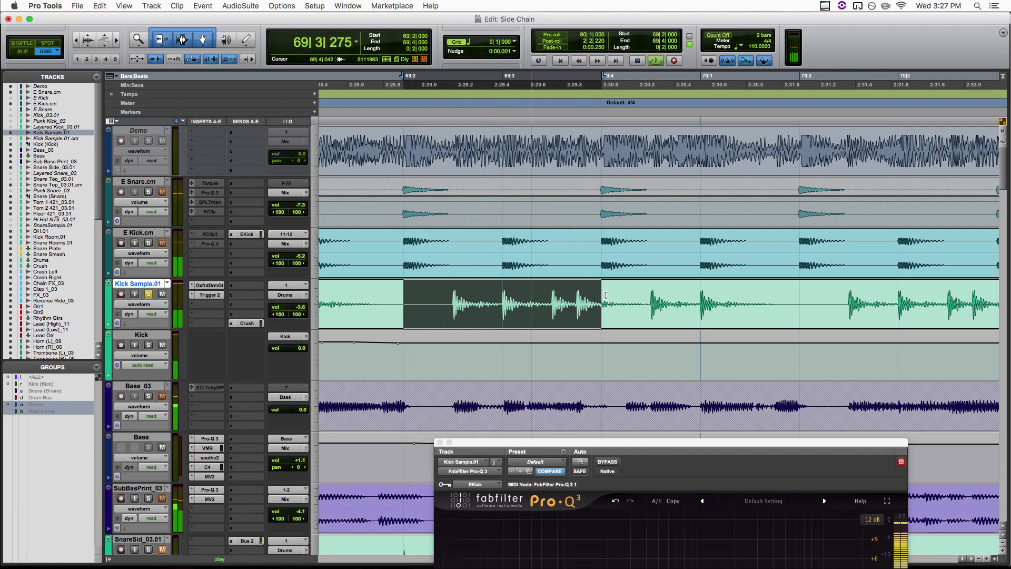
pyautogui.press('space')
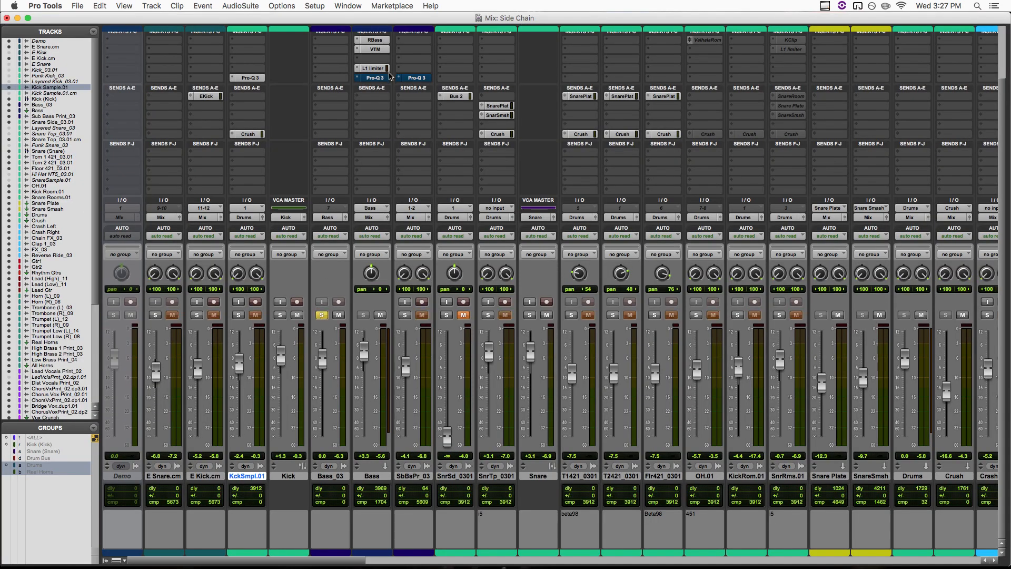
# Step: Open the Pro-Q 3 on the Bass track, take it out of bypass and start playback
pyautogui.click(383, 78)
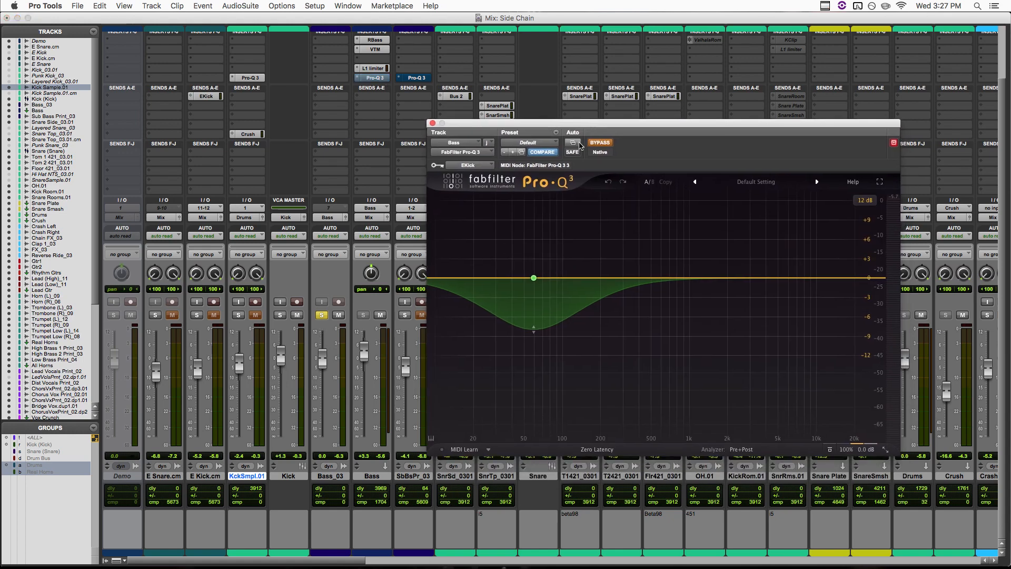
pyautogui.click(608, 143)
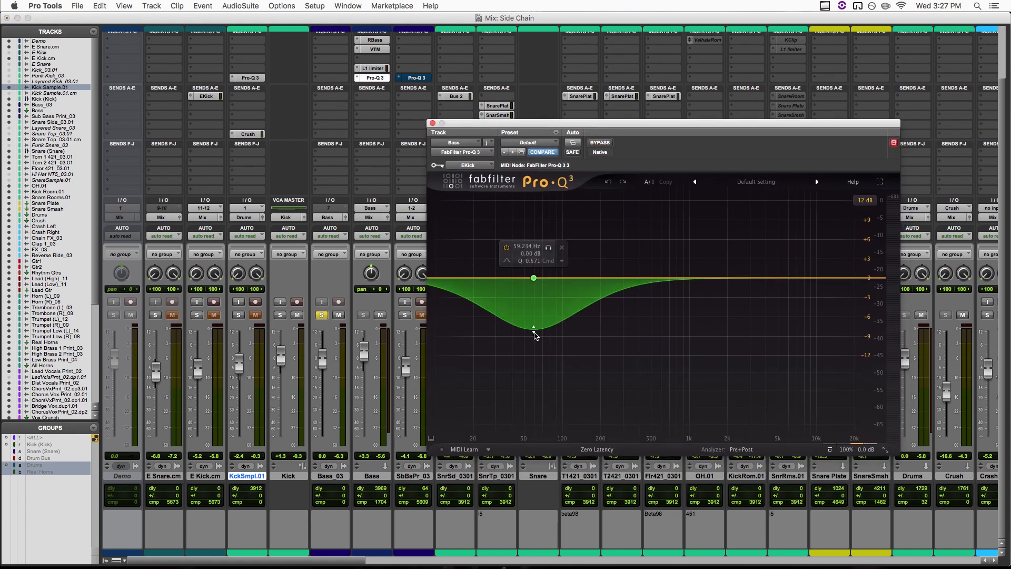
pyautogui.press('space')
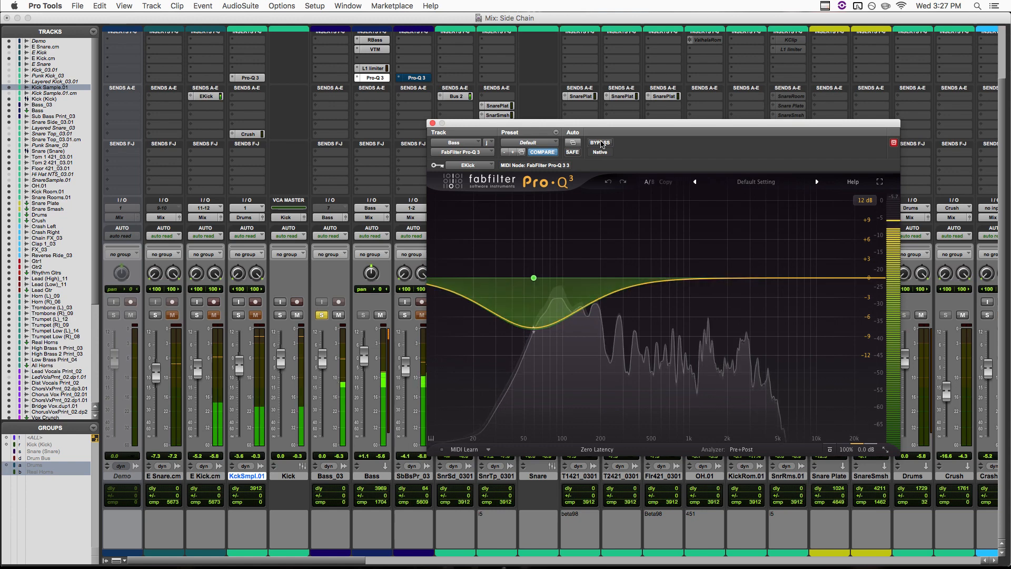
# Step: Audition the 59.234 Hz dynamic band of the Bass track's Pro-Q 3 on its own with the band solo
pyautogui.moveTo(538, 274)
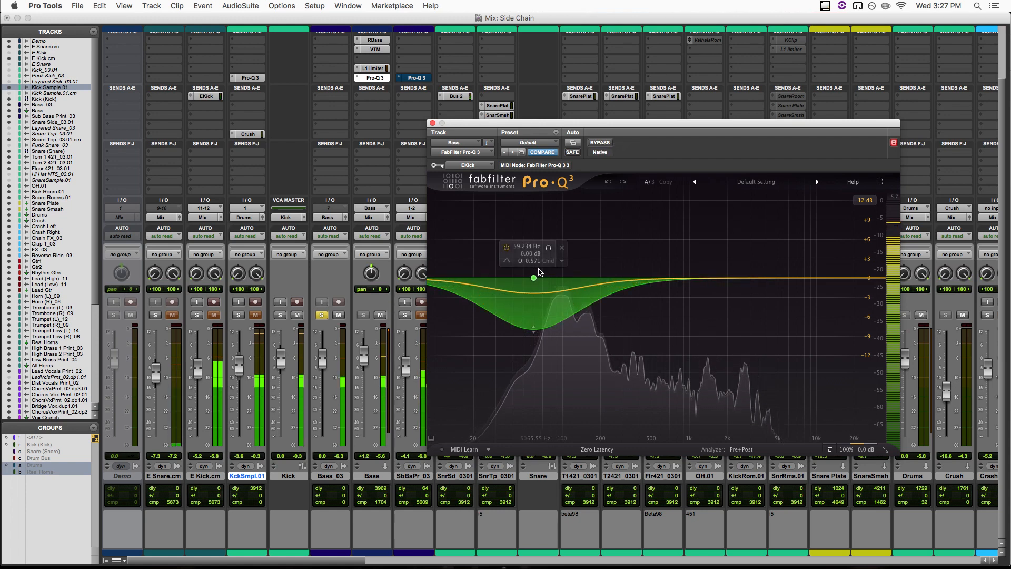
pyautogui.press('space')
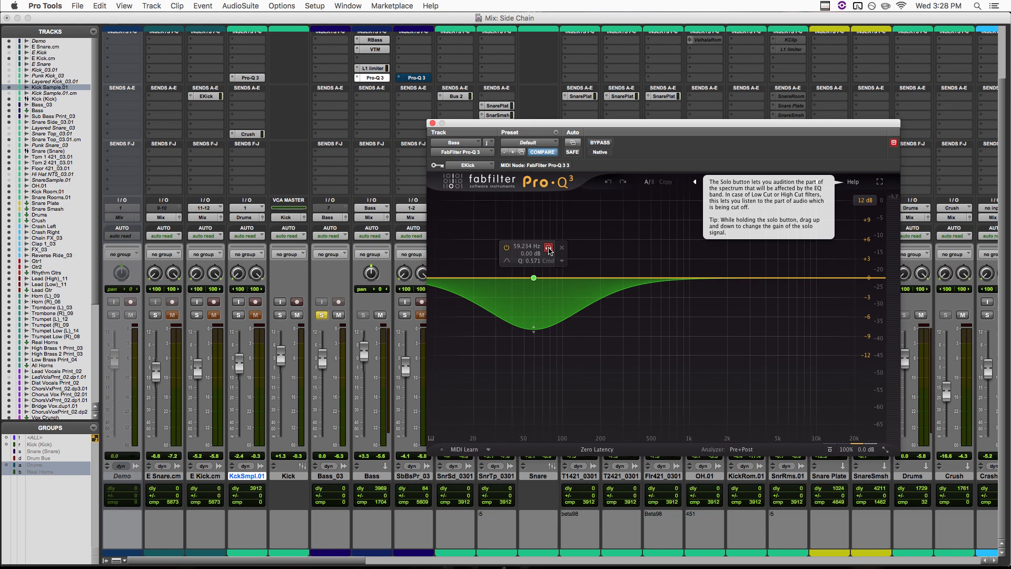
pyautogui.press('space')
pyautogui.click(548, 247)
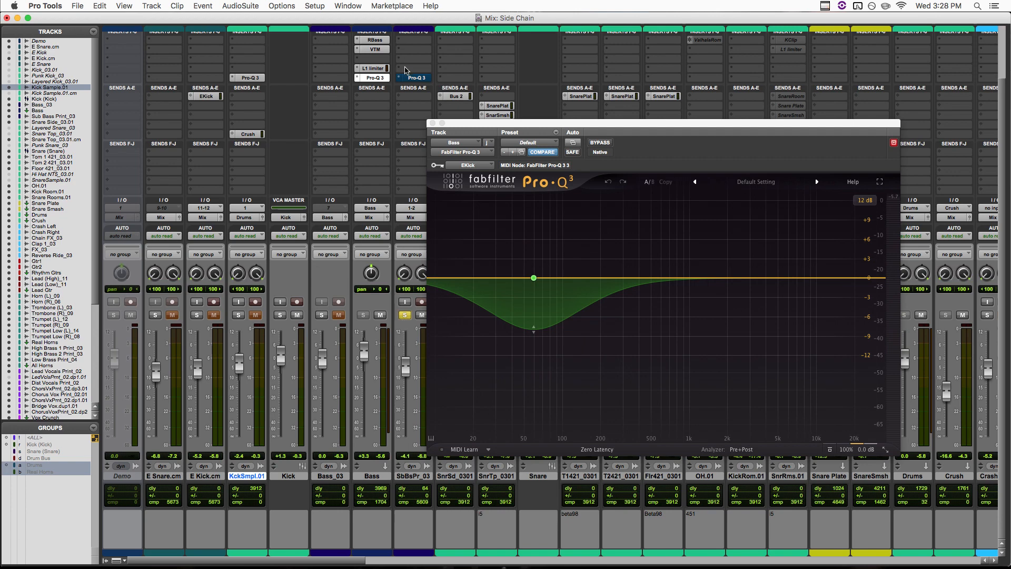
# Step: Take the Pro-Q 3 on the Sub Bass Print_03 track out of bypass and open its window
pyautogui.keyDown('super'); pyautogui.click(410, 79); pyautogui.keyUp('super')
pyautogui.click(411, 78)
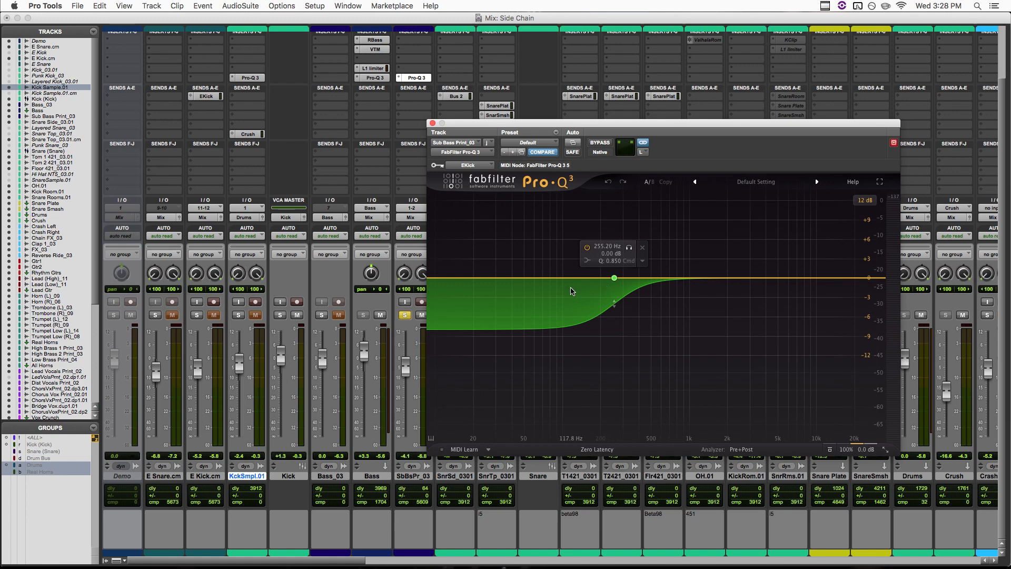
# Step: Play the soloed Sub Bass Print_03 track to watch its Pro-Q 3 react to the kick, and stop playback
pyautogui.press('space')
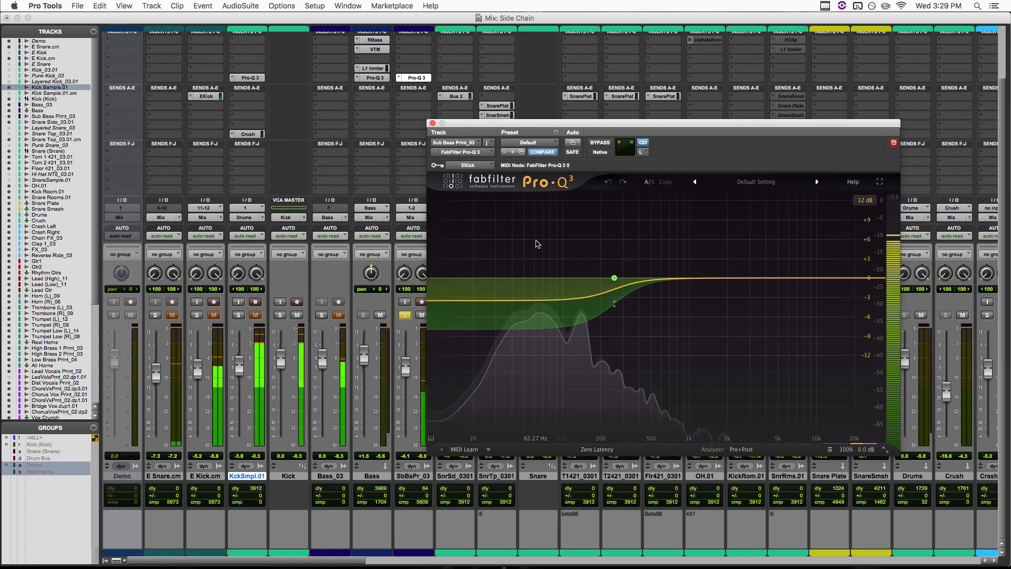
pyautogui.press('space')
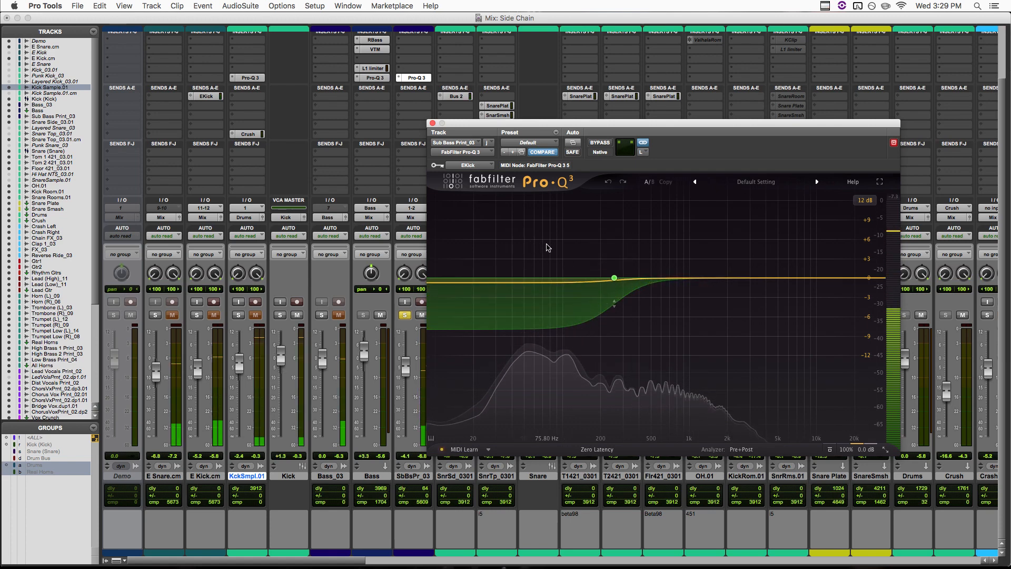
# Step: Solo the Bass_03, KckSmpl.01 and E Kick.cm tracks along with the sub bass
pyautogui.click(322, 314)
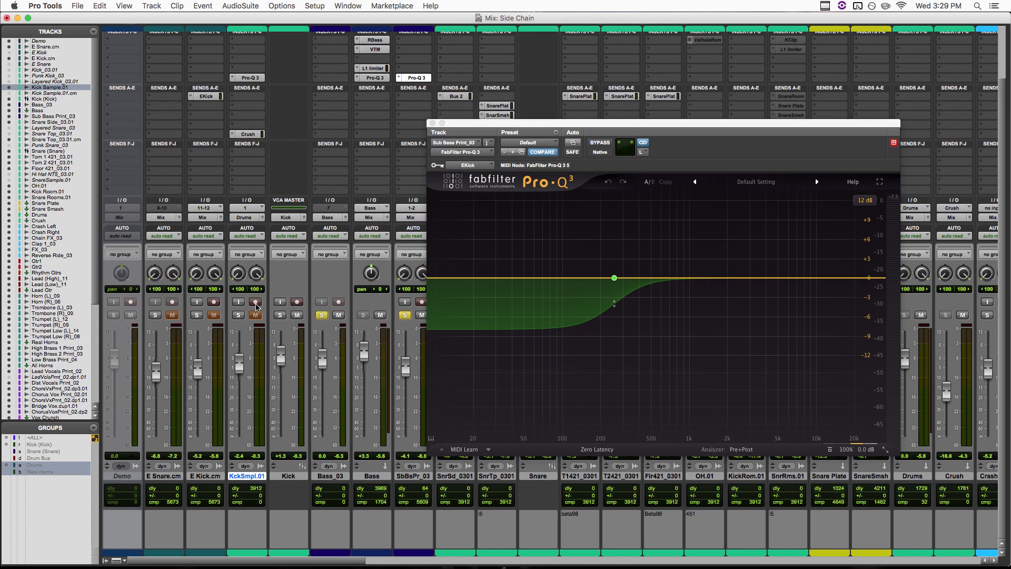
pyautogui.click(238, 315)
pyautogui.click(197, 315)
# Step: Add Bass and SbBsPr_03 to the track selection, then compare all three selected tracks' Pro-Q 3 inserts bypassed and active together during playback
pyautogui.keyDown('super'); pyautogui.click(372, 475); pyautogui.keyUp('super')
pyautogui.keyDown('super'); pyautogui.click(413, 477); pyautogui.keyUp('super')
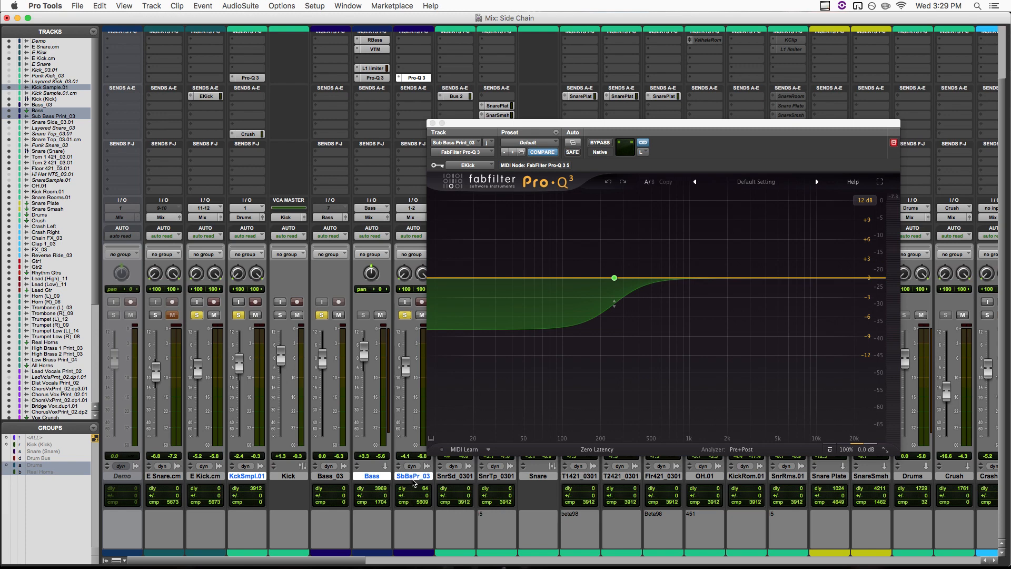
pyautogui.press('space')
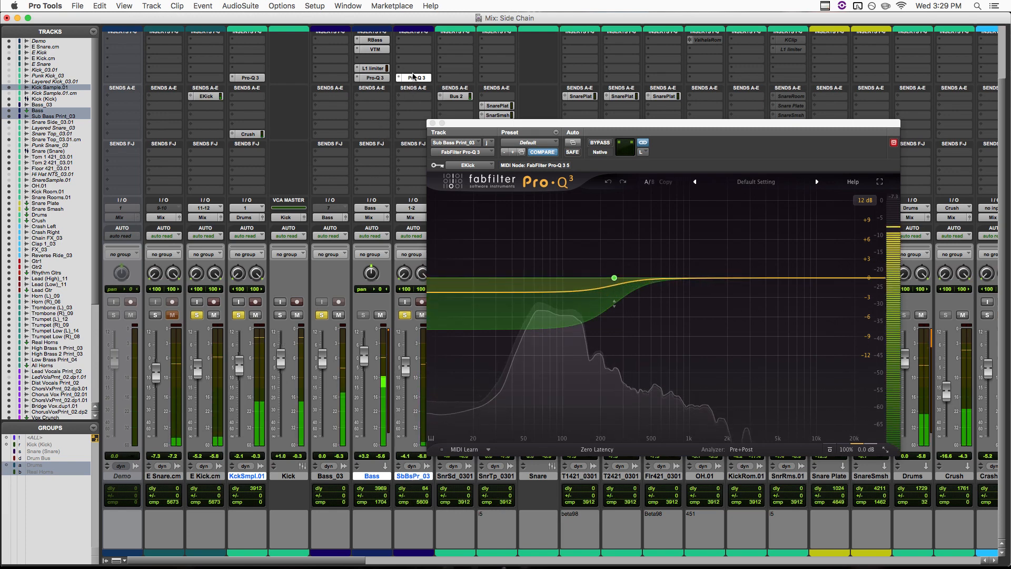
pyautogui.keyDown('alt'); pyautogui.keyDown('shift'); pyautogui.keyDown('super'); pyautogui.click(416, 78); pyautogui.keyUp('super'); pyautogui.keyUp('shift'); pyautogui.keyUp('alt')
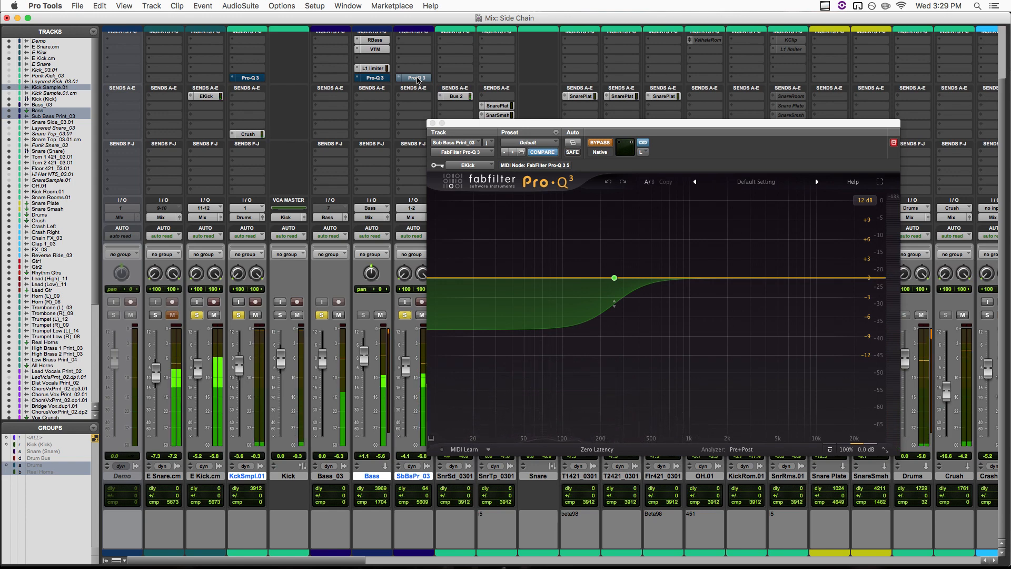
pyautogui.keyDown('alt'); pyautogui.keyDown('shift'); pyautogui.keyDown('super'); pyautogui.click(416, 78); pyautogui.keyUp('super'); pyautogui.keyUp('shift'); pyautogui.keyUp('alt')
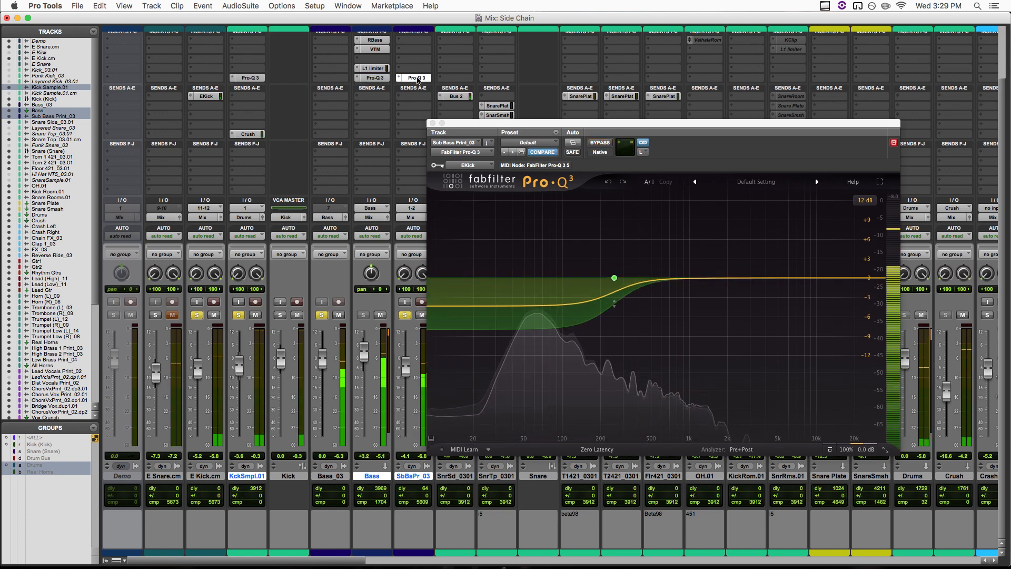
pyautogui.keyDown('alt'); pyautogui.keyDown('shift'); pyautogui.keyDown('super'); pyautogui.click(416, 78); pyautogui.keyUp('super'); pyautogui.keyUp('shift'); pyautogui.keyUp('alt')
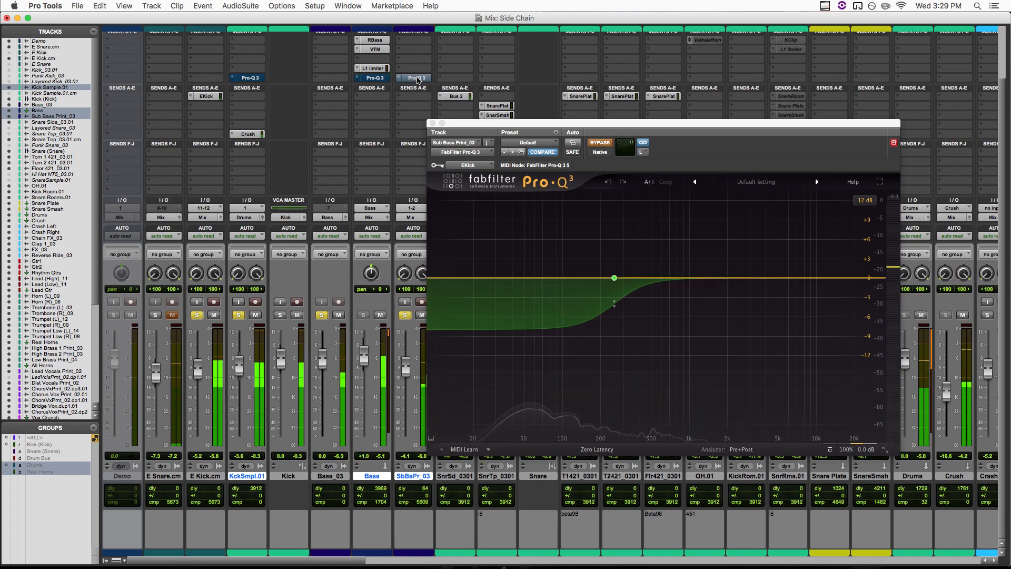
pyautogui.keyDown('alt'); pyautogui.keyDown('shift'); pyautogui.keyDown('super'); pyautogui.click(416, 78); pyautogui.keyUp('super'); pyautogui.keyUp('shift'); pyautogui.keyUp('alt')
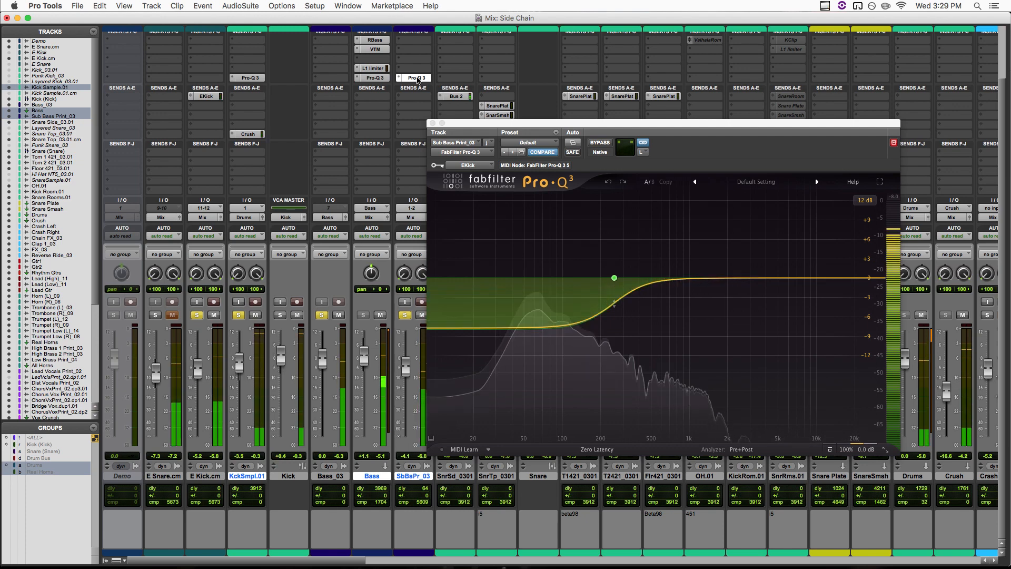
pyautogui.keyDown('alt'); pyautogui.keyDown('shift'); pyautogui.keyDown('super'); pyautogui.click(416, 78); pyautogui.keyUp('super'); pyautogui.keyUp('shift'); pyautogui.keyUp('alt')
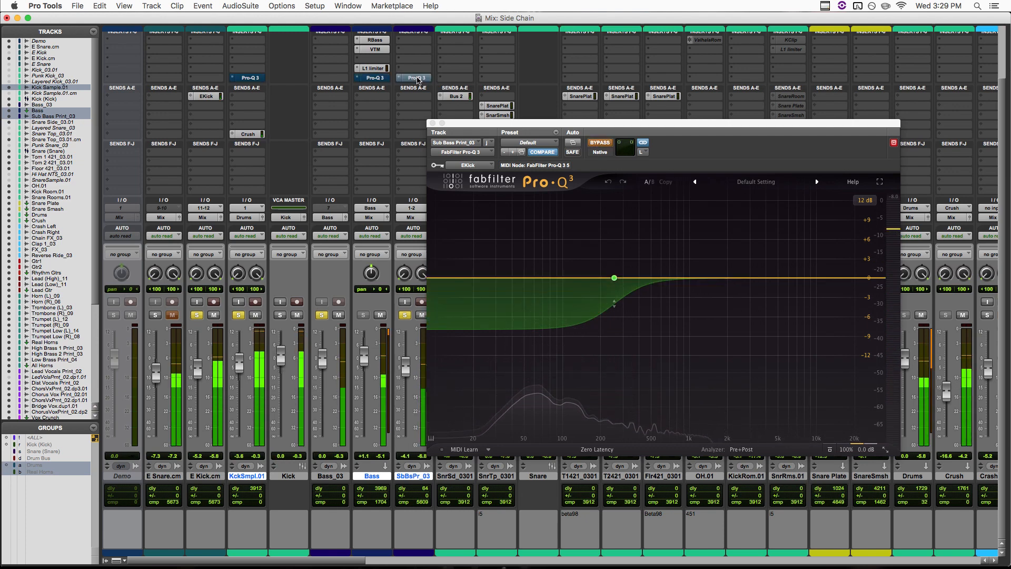